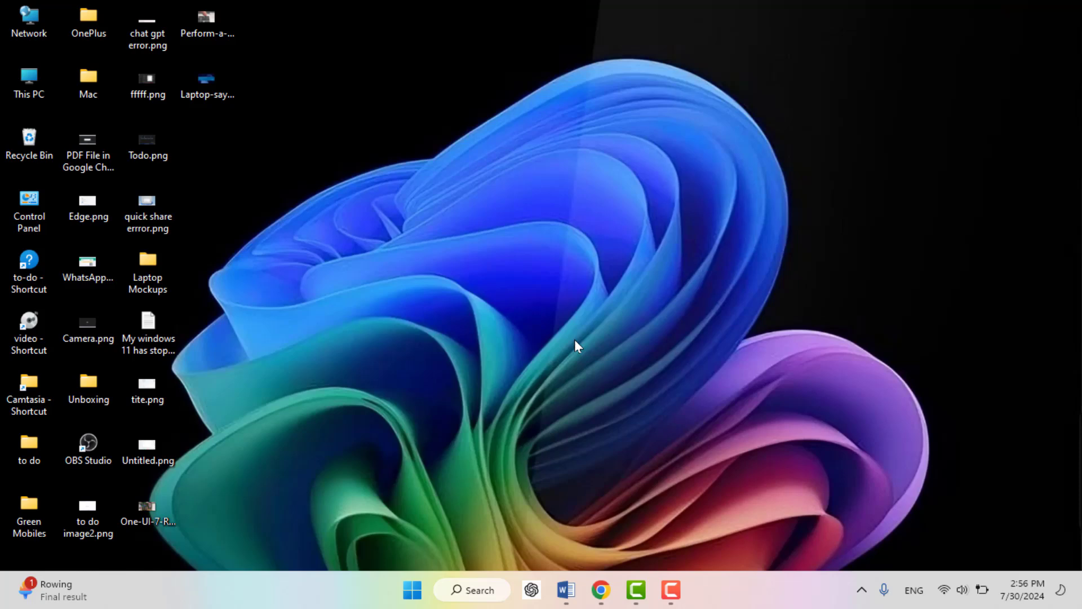
# - Open Windows Settings with Win+I and go to the Personalization page
pyautogui.press('super+i')
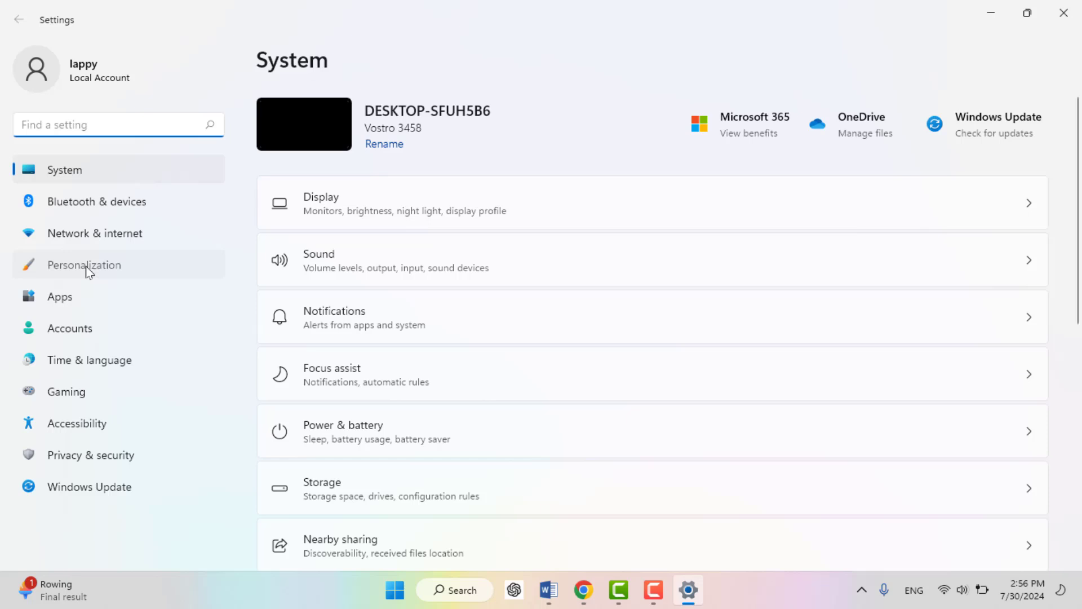
pyautogui.click(85, 266)
pyautogui.scroll(-3, 663, 362)
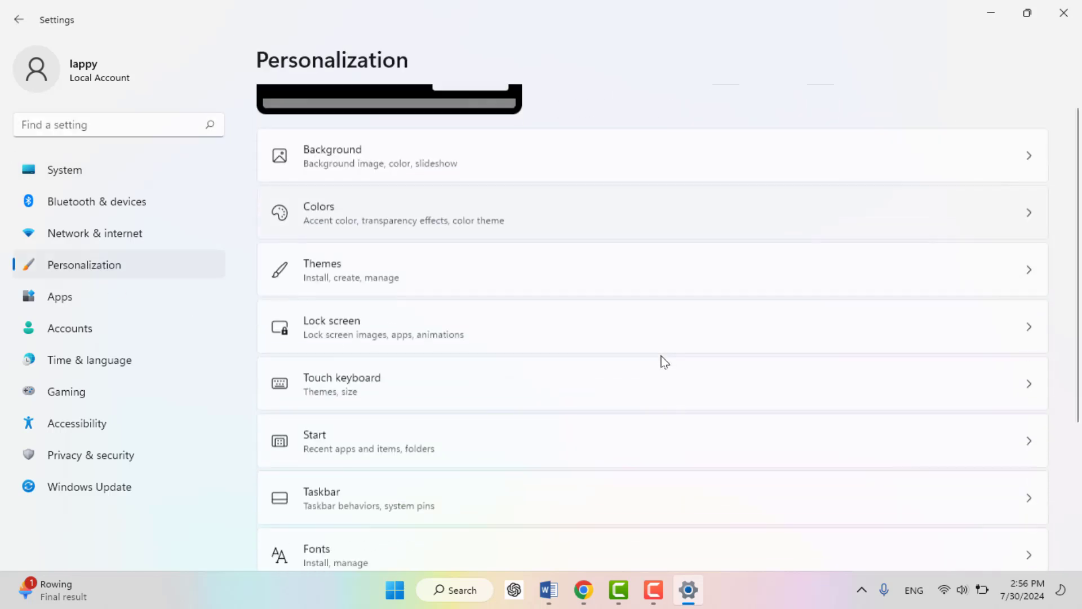
pyautogui.scroll(-3, 663, 361)
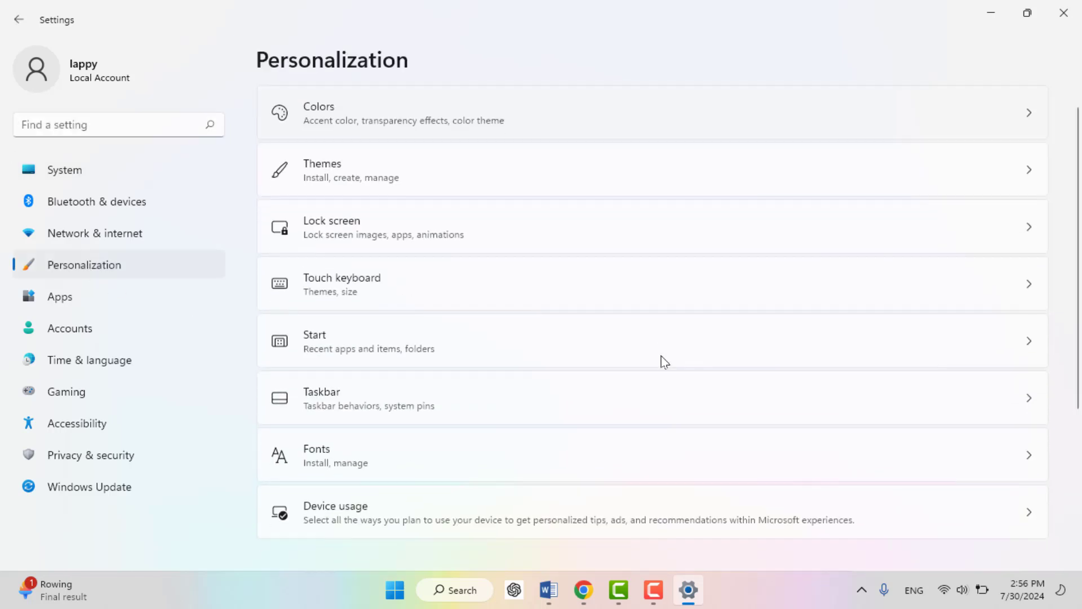
# - Open the Fonts page listing the available font families
pyautogui.click(333, 464)
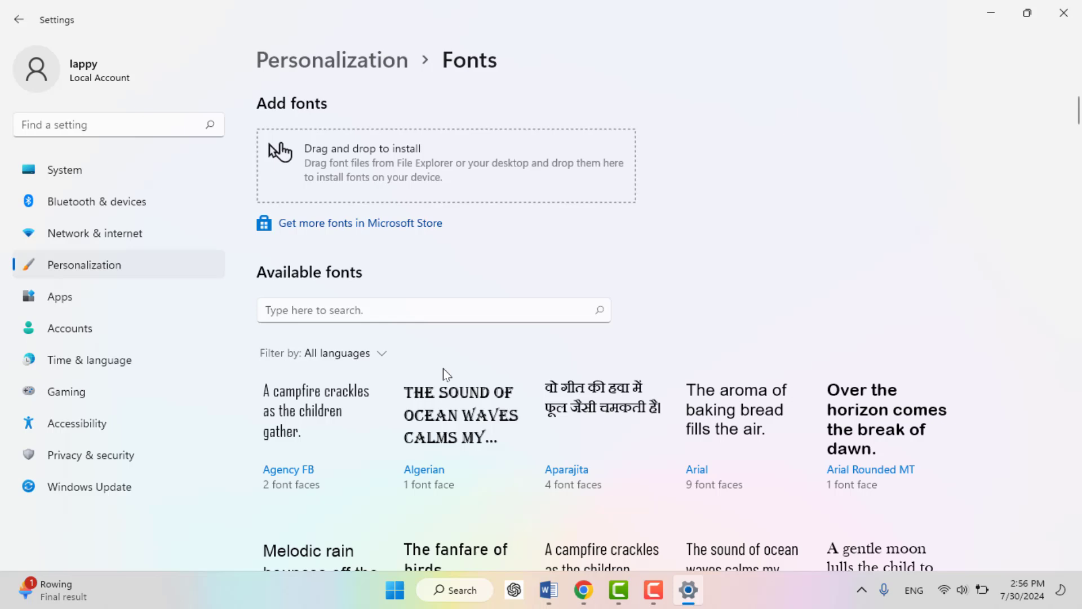
pyautogui.scroll(-3, 444, 368)
pyautogui.scroll(-2, 443, 368)
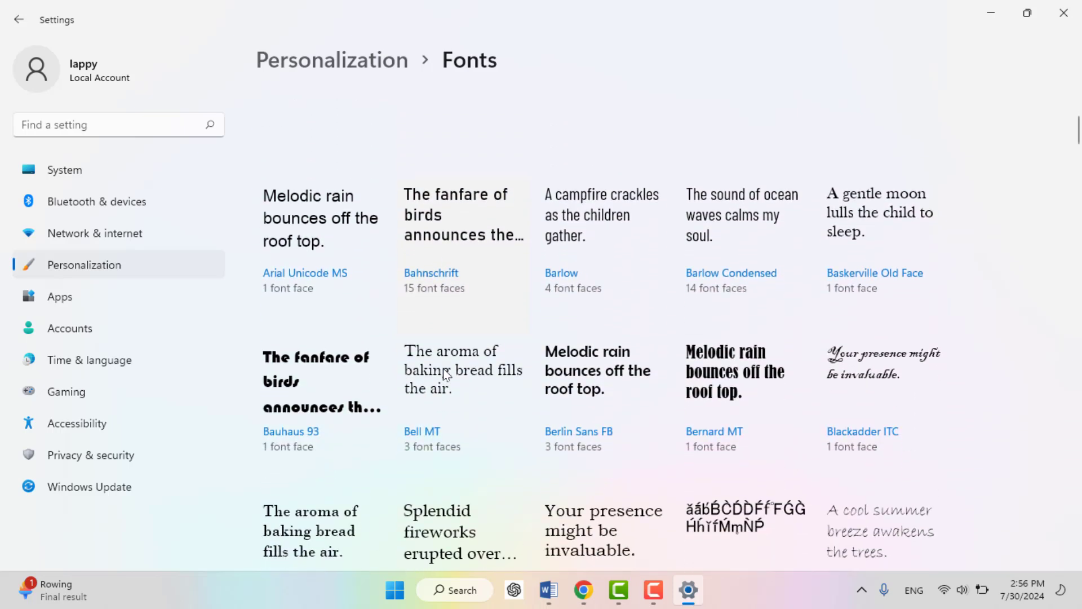
pyautogui.scroll(-2, 443, 368)
pyautogui.scroll(-1, 443, 368)
pyautogui.scroll(-1, 443, 367)
pyautogui.scroll(-1, 443, 367)
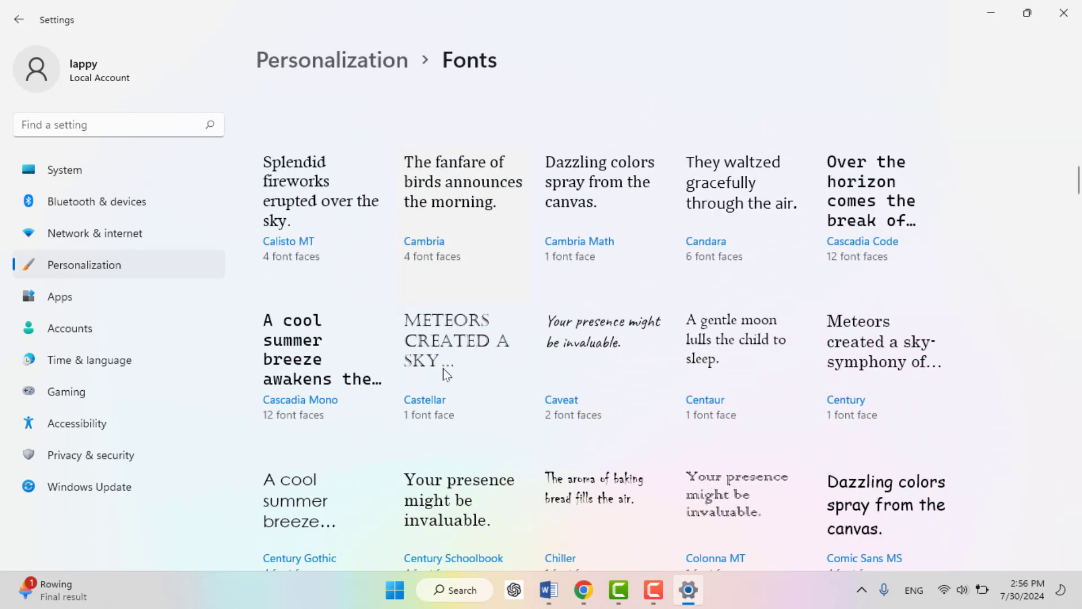
pyautogui.scroll(-3, 443, 368)
pyautogui.scroll(-1, 443, 368)
pyautogui.scroll(-2, 443, 367)
pyautogui.scroll(-1, 444, 368)
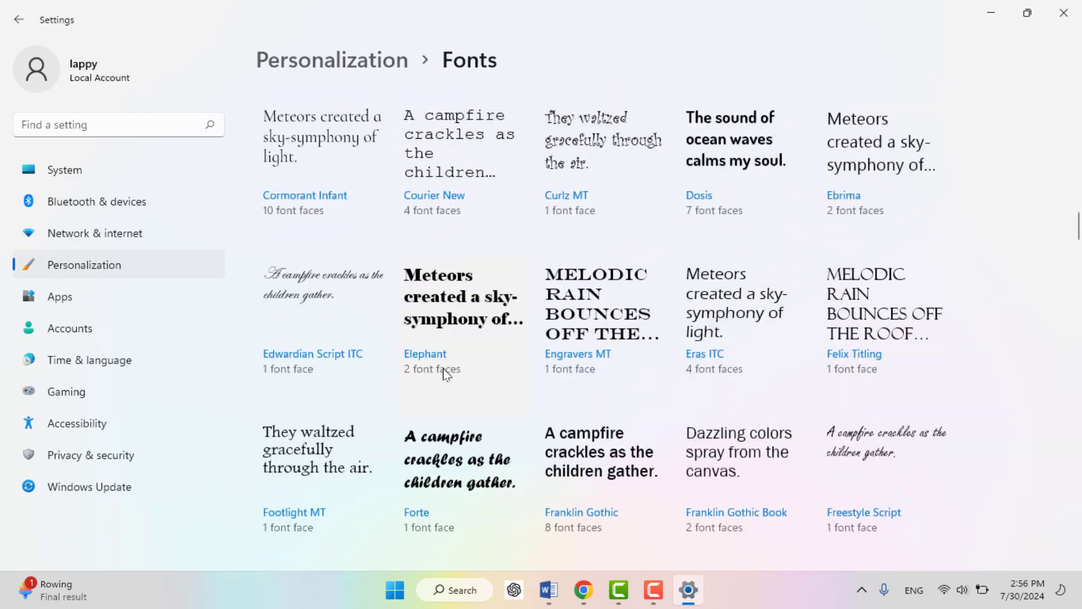
pyautogui.scroll(-2, 443, 368)
pyautogui.scroll(4, 443, 368)
pyautogui.scroll(2, 444, 368)
pyautogui.scroll(1, 443, 368)
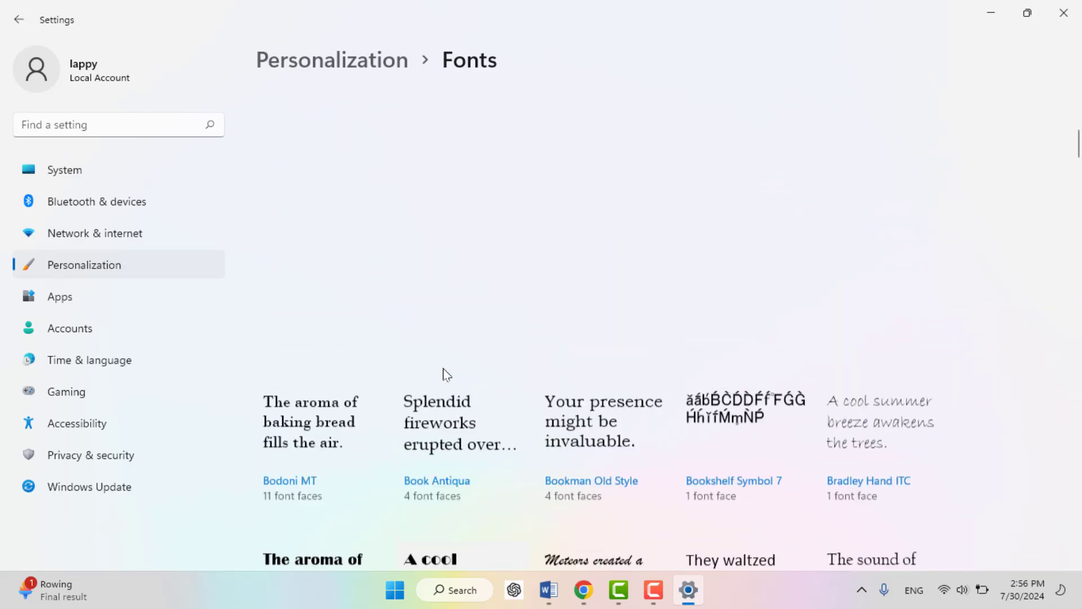
pyautogui.scroll(4, 443, 368)
pyautogui.scroll(3, 443, 368)
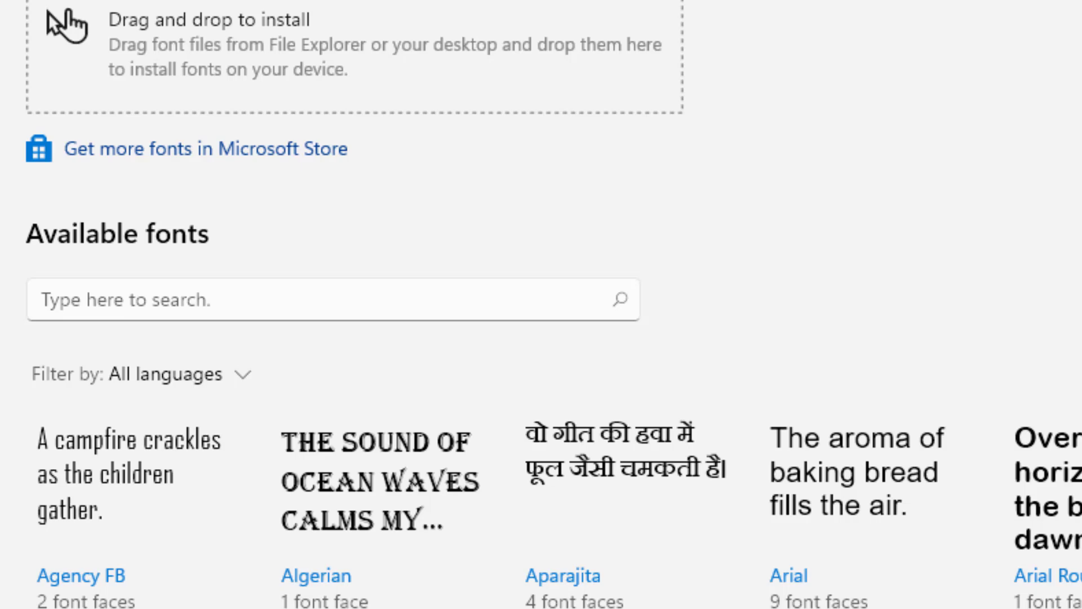
pyautogui.scroll(-5, 455, 230)
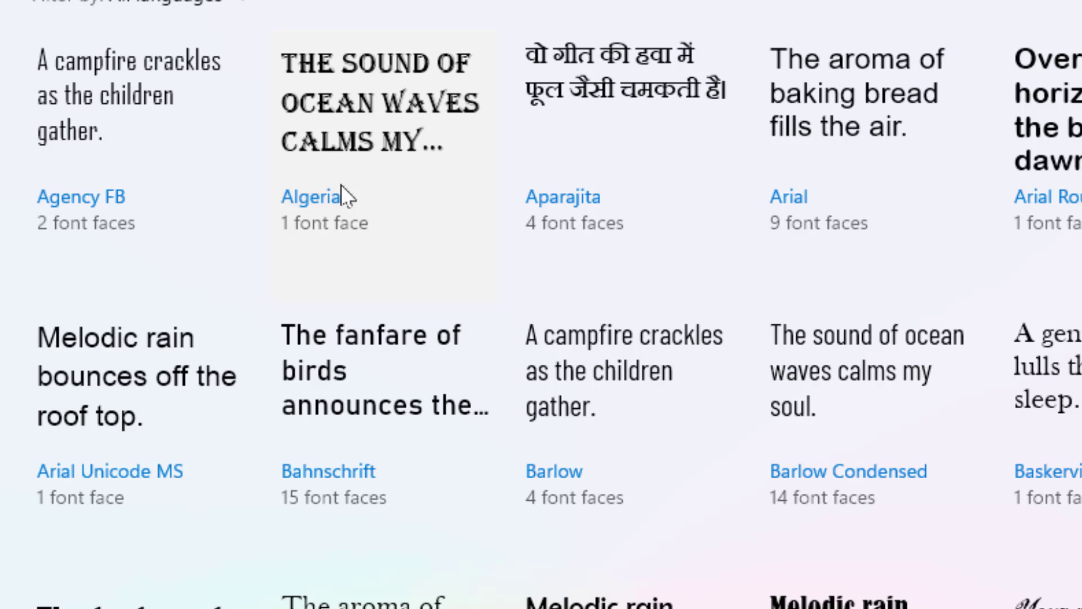
pyautogui.scroll(-2, 341, 184)
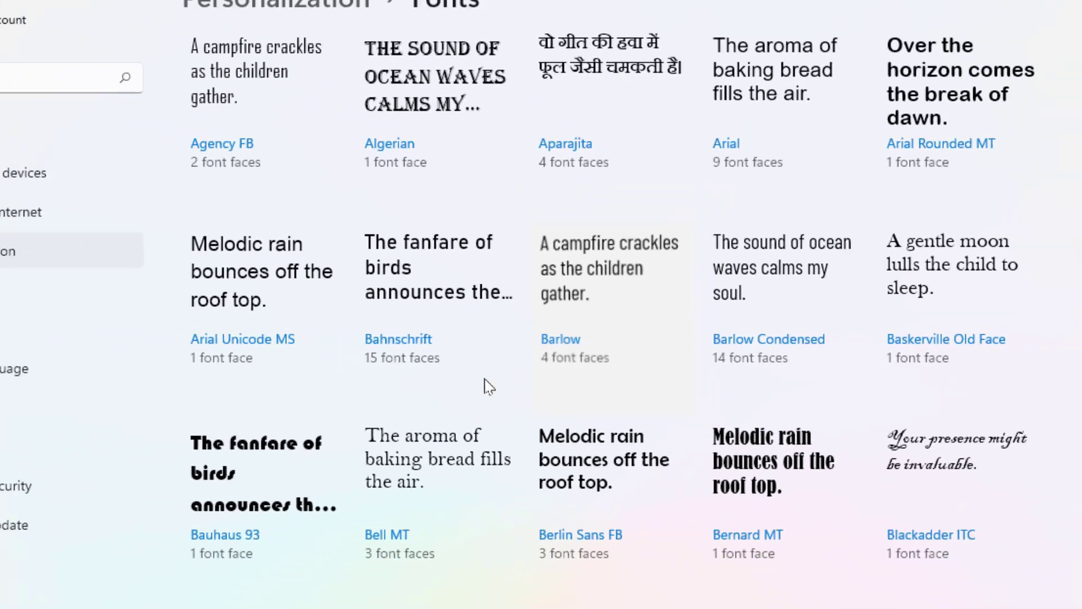
# - View the Barlow font family details, close Settings, then open the blank Word document's Font dialog
pyautogui.click(609, 304)
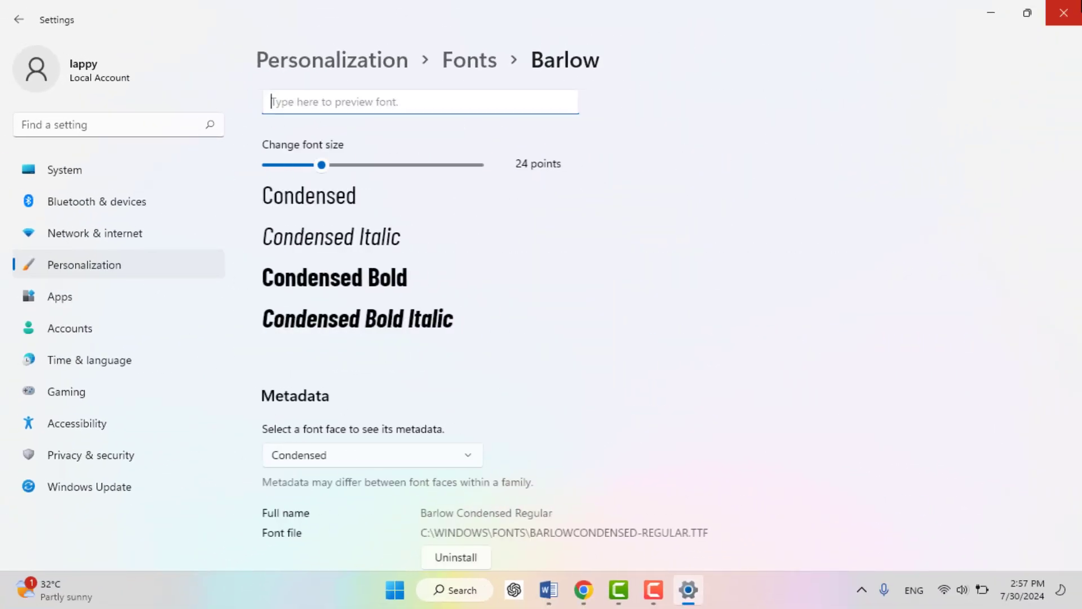
pyautogui.click(1063, 12)
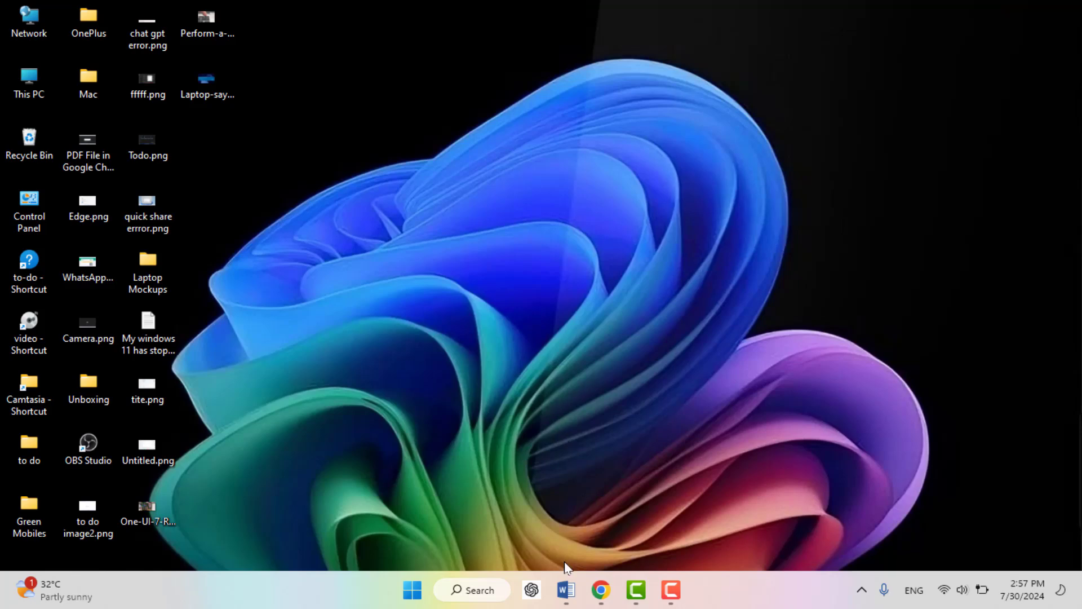
pyautogui.click(566, 589)
pyautogui.rightClick(452, 270)
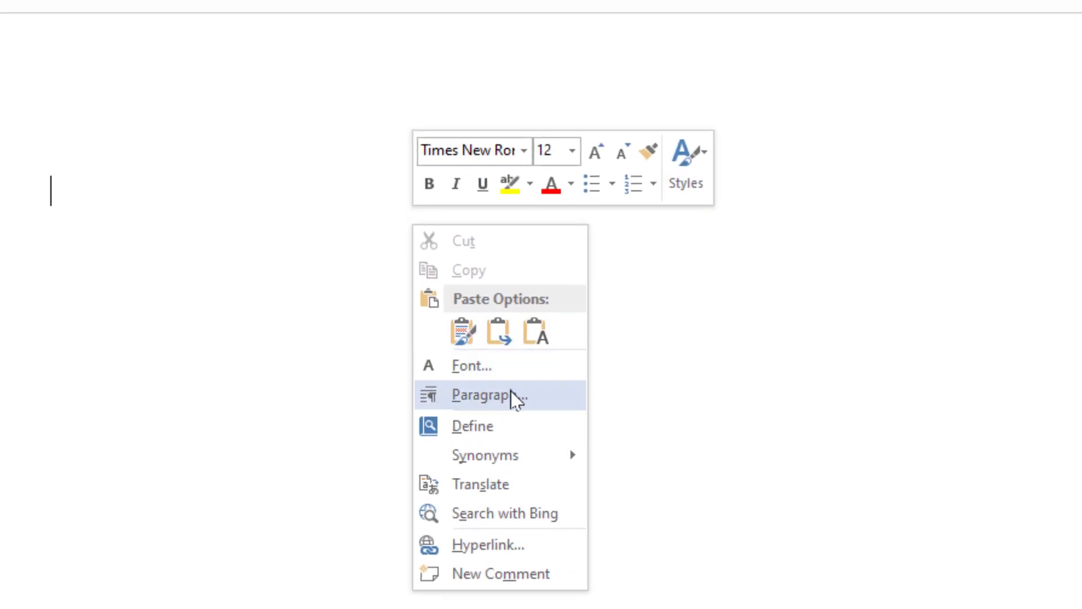
pyautogui.click(510, 368)
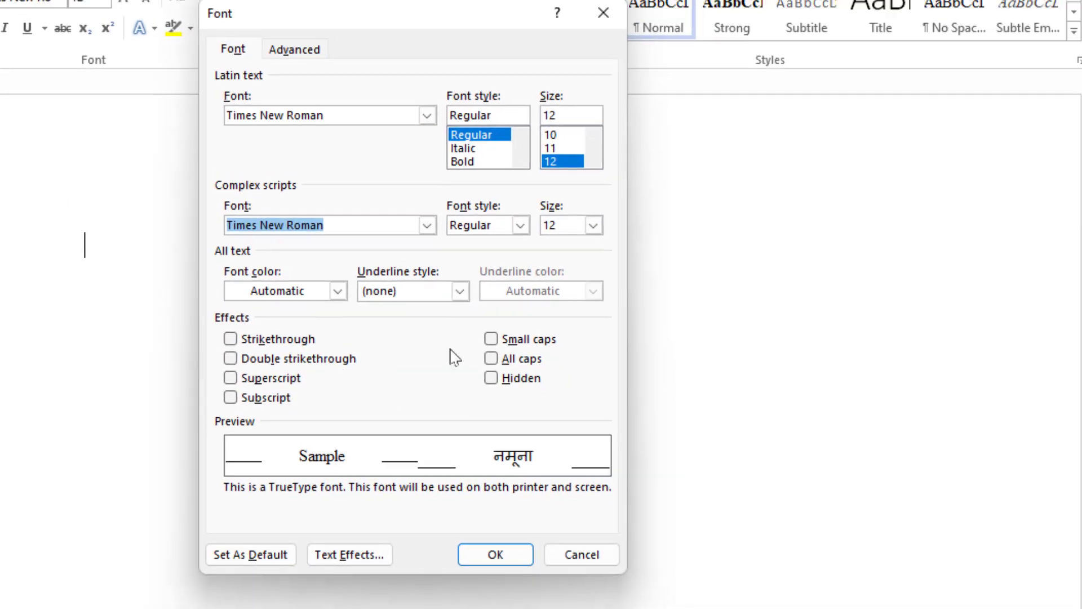
# - Choose Barlow Condensed from the Latin text font dropdown
pyautogui.click(421, 128)
pyautogui.scroll(10, 321, 170)
pyautogui.scroll(10, 321, 170)
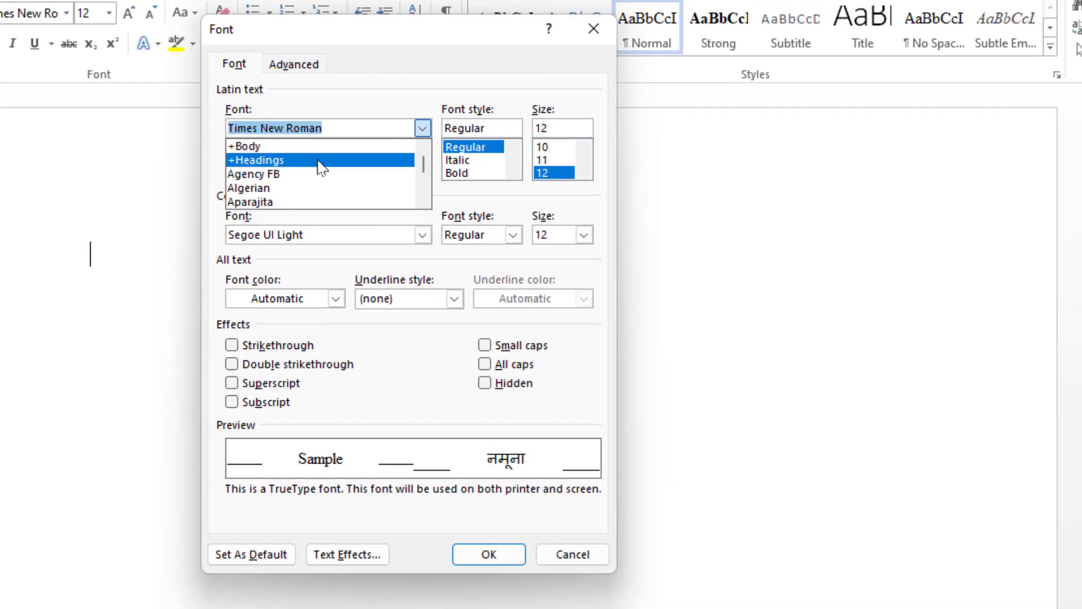
pyautogui.scroll(-3, 321, 166)
pyautogui.scroll(-3, 321, 166)
pyautogui.scroll(-3, 321, 166)
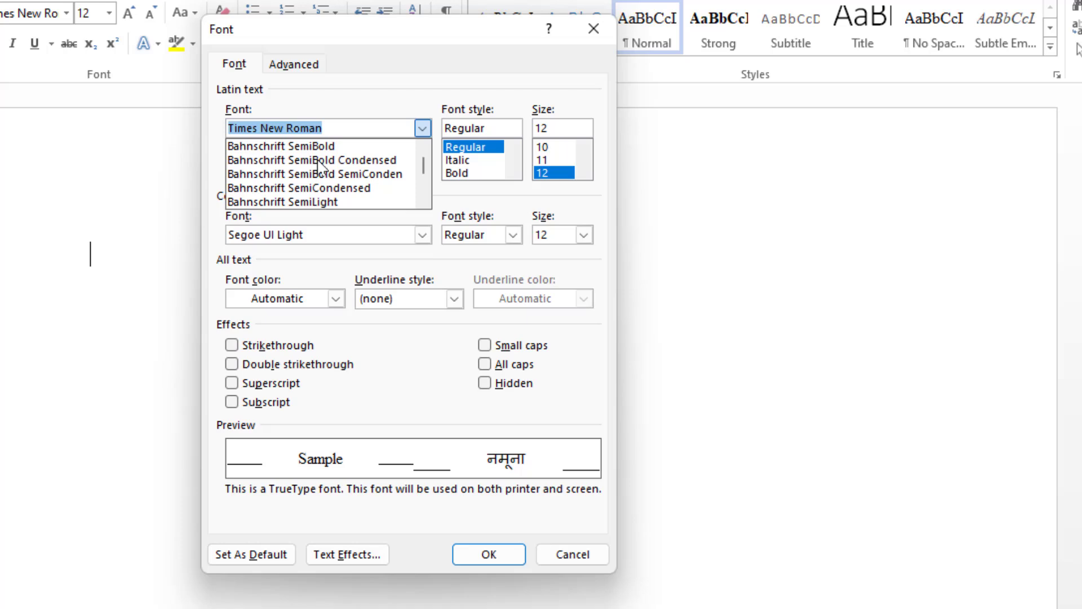
pyautogui.scroll(-2, 321, 166)
pyautogui.scroll(-2, 322, 166)
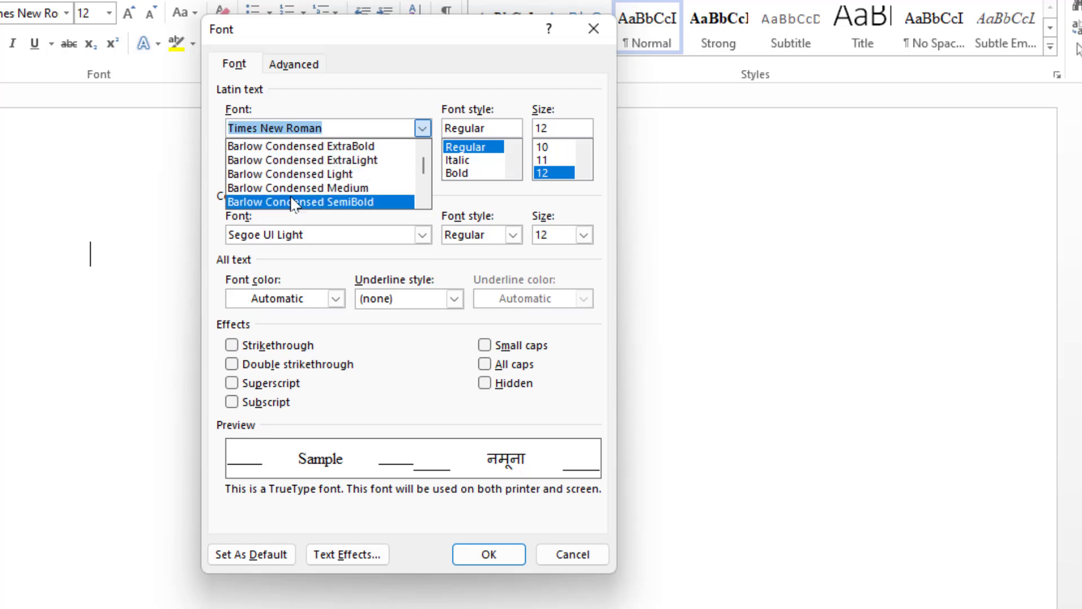
pyautogui.scroll(-1, 321, 169)
pyautogui.scroll(-2, 303, 178)
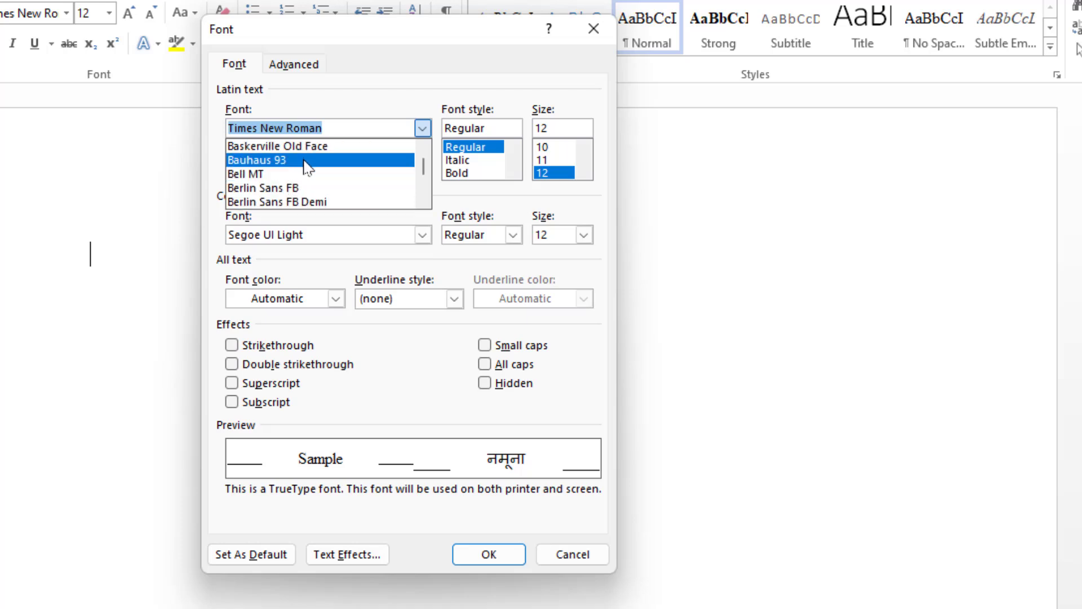
pyautogui.scroll(2, 303, 174)
pyautogui.scroll(1, 280, 169)
pyautogui.click(266, 161)
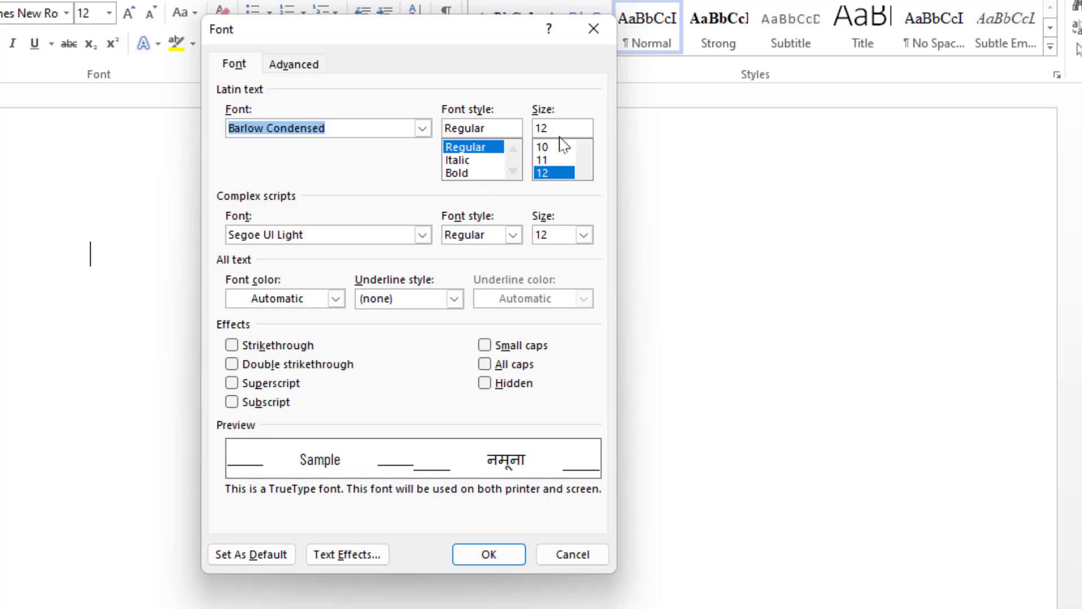
# - Accept Barlow Condensed at Regular, size 12, and close the Font dialog
pyautogui.click(554, 128)
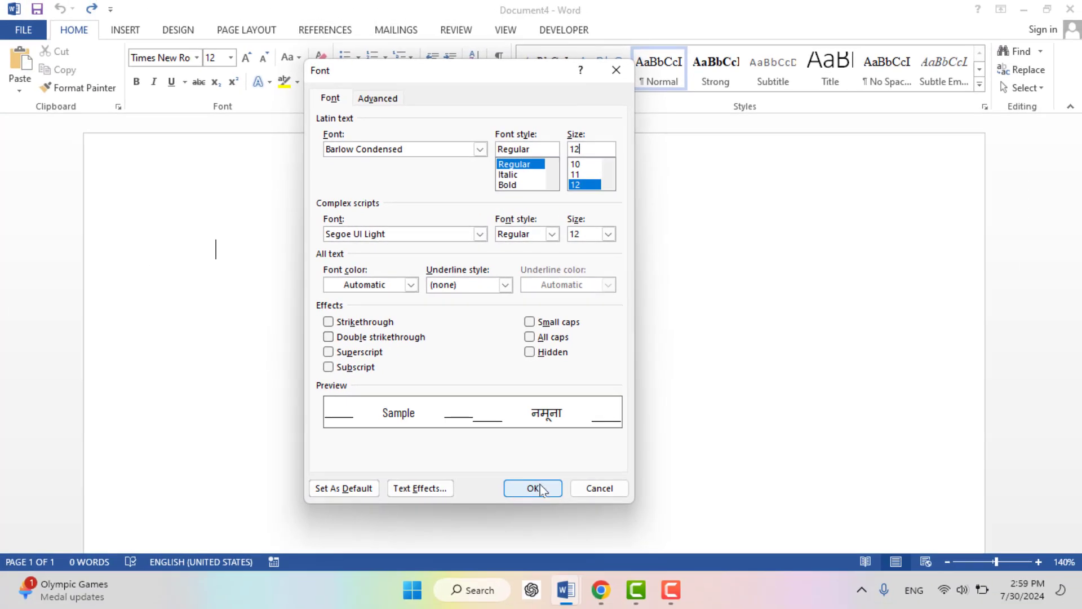
pyautogui.click(532, 487)
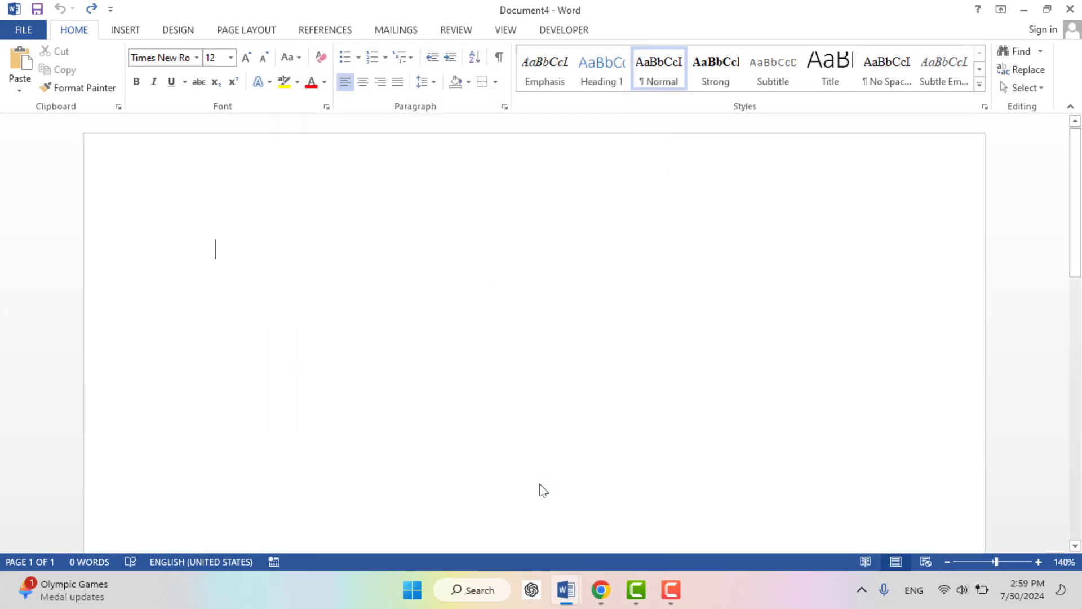